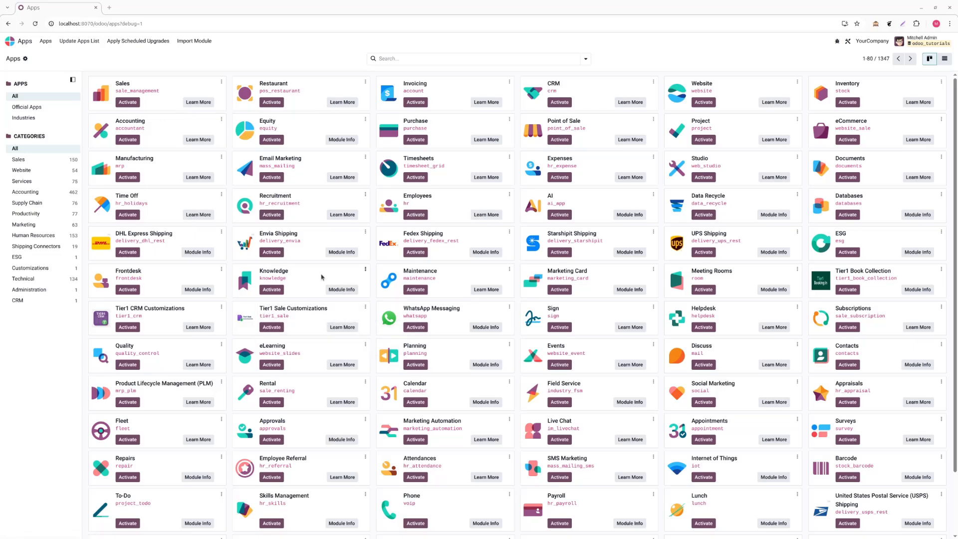
Look over the available apps, then review the general settings through to the Developer Tools and About sections.
scroll(322, 277, down, 3)
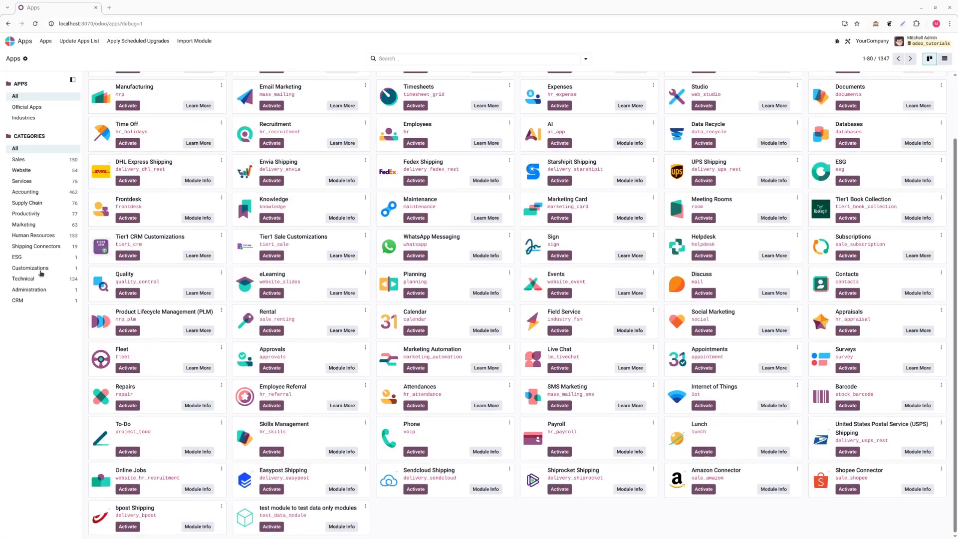
click(12, 41)
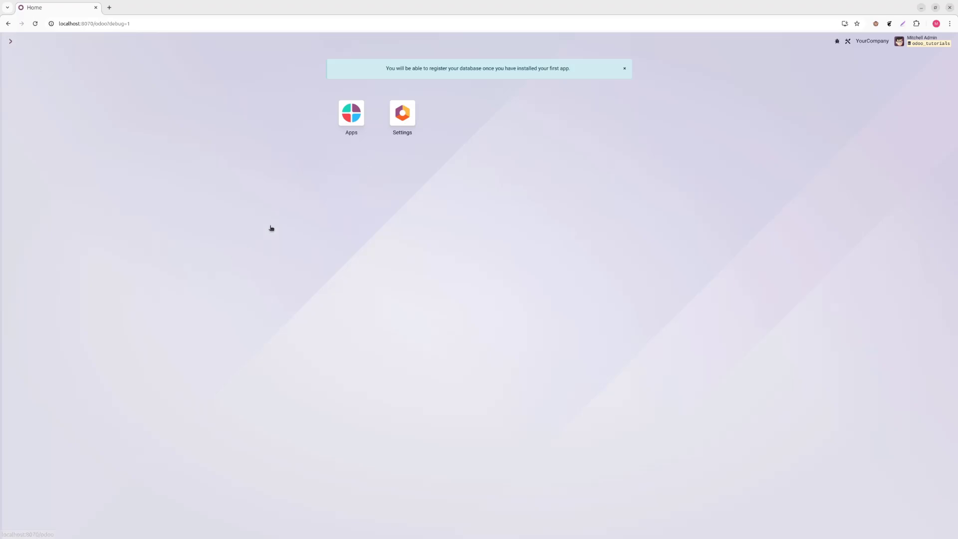
click(403, 116)
scroll(293, 279, down, 14)
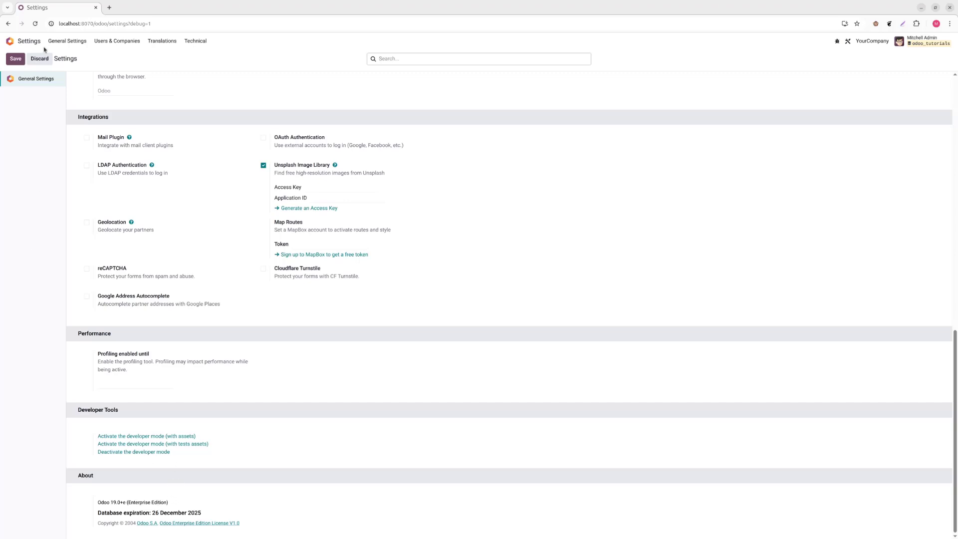
Search the apps for modules matching "accounti" and activate the Accounting app.
click(10, 41)
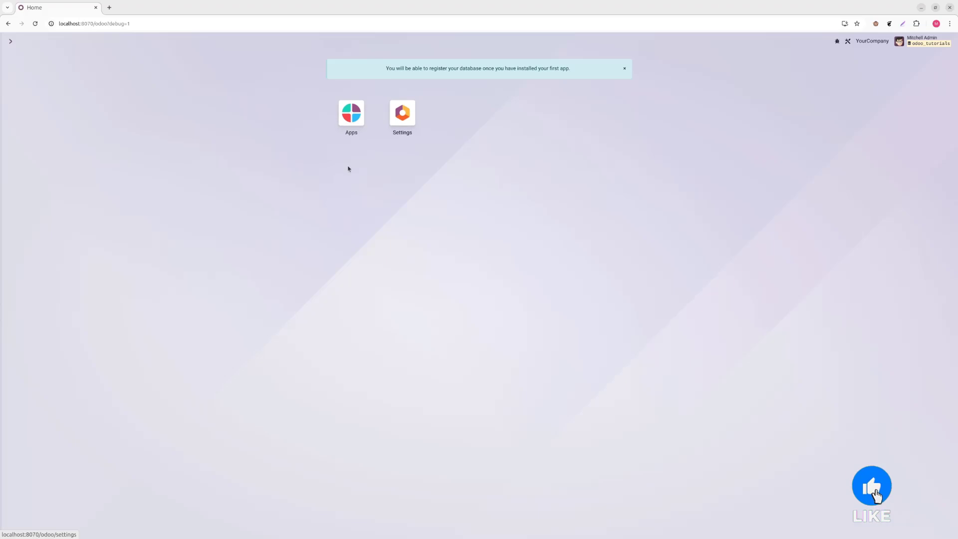
click(352, 113)
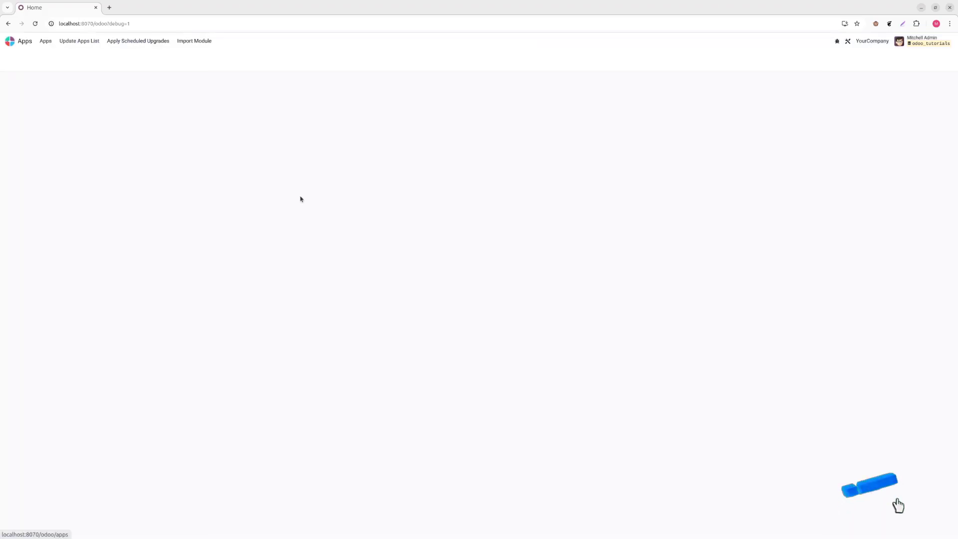
click(409, 59)
click(414, 59)
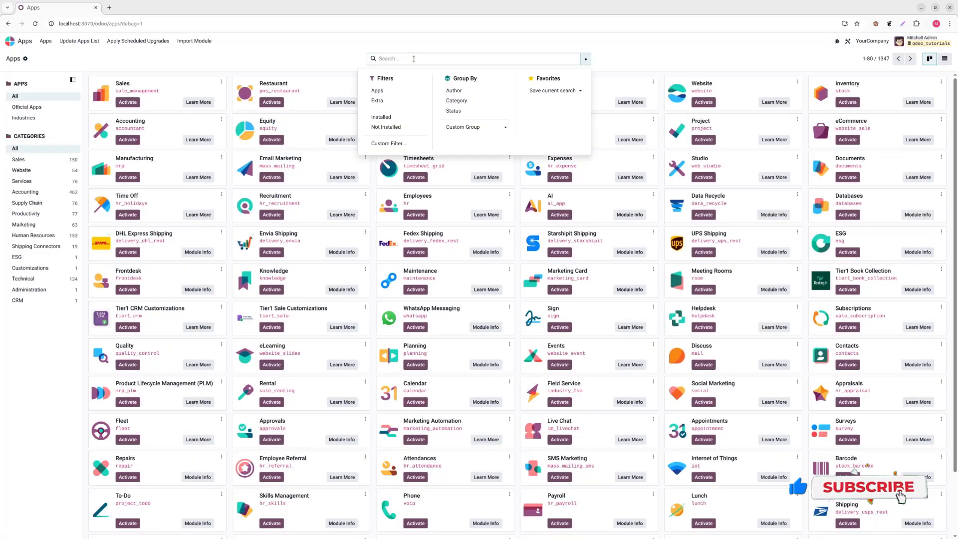
text(acc)
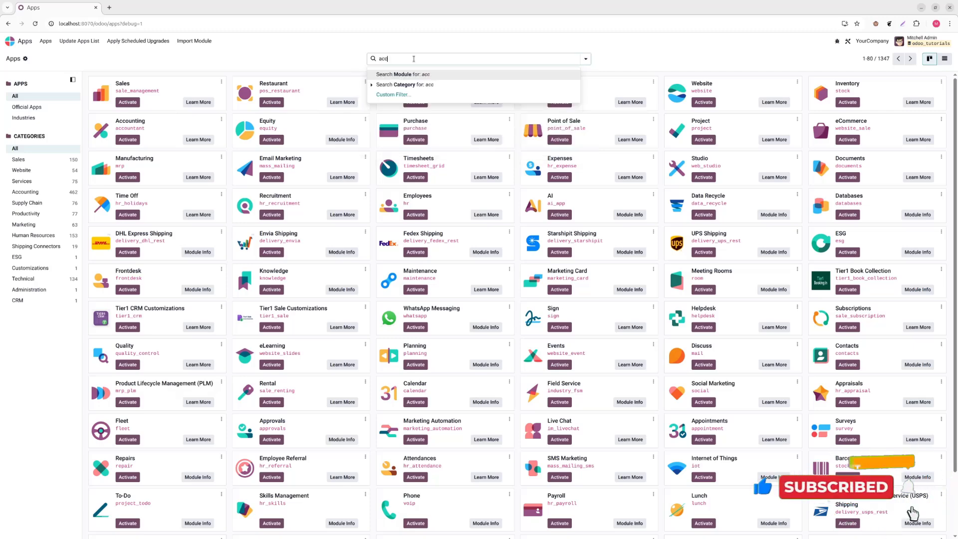
text(ounti)
key(Return)
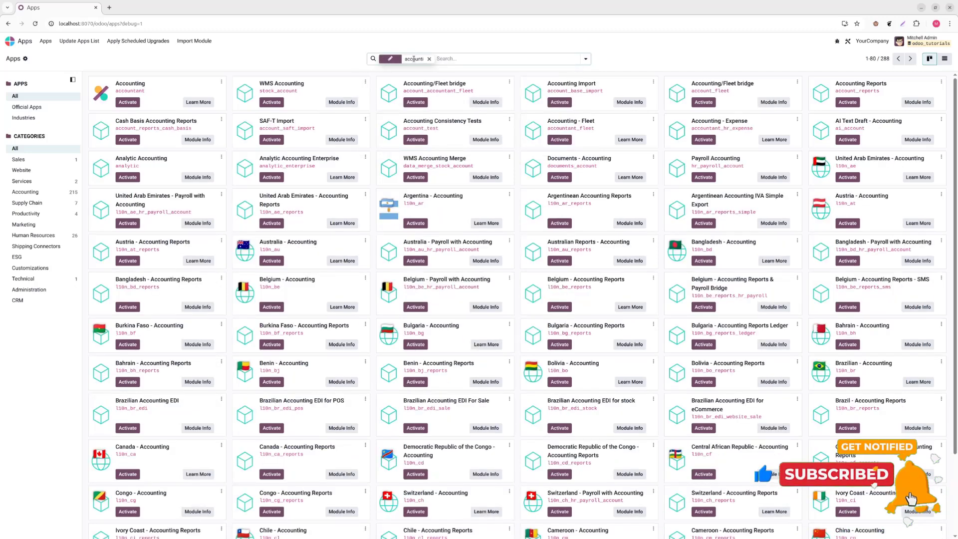
click(131, 104)
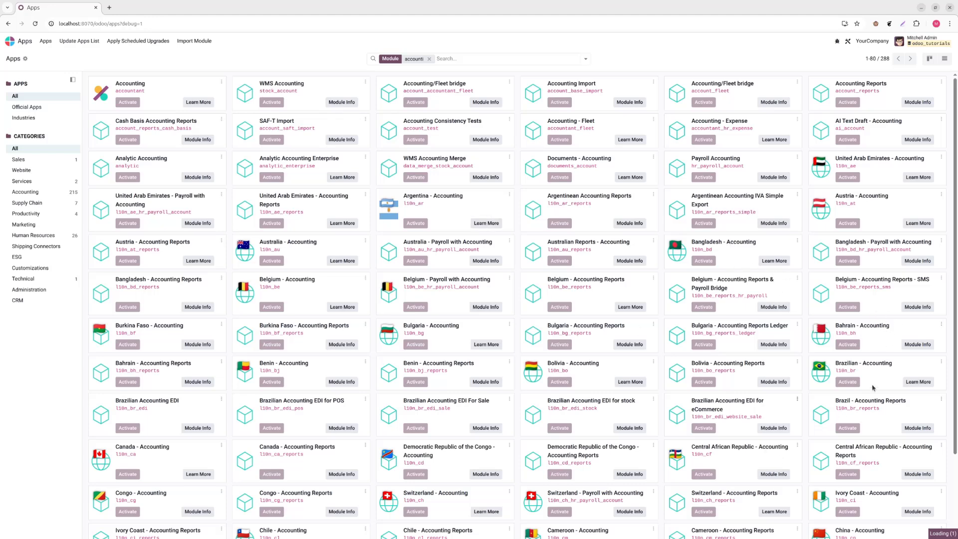
scroll(397, 307, down, 2)
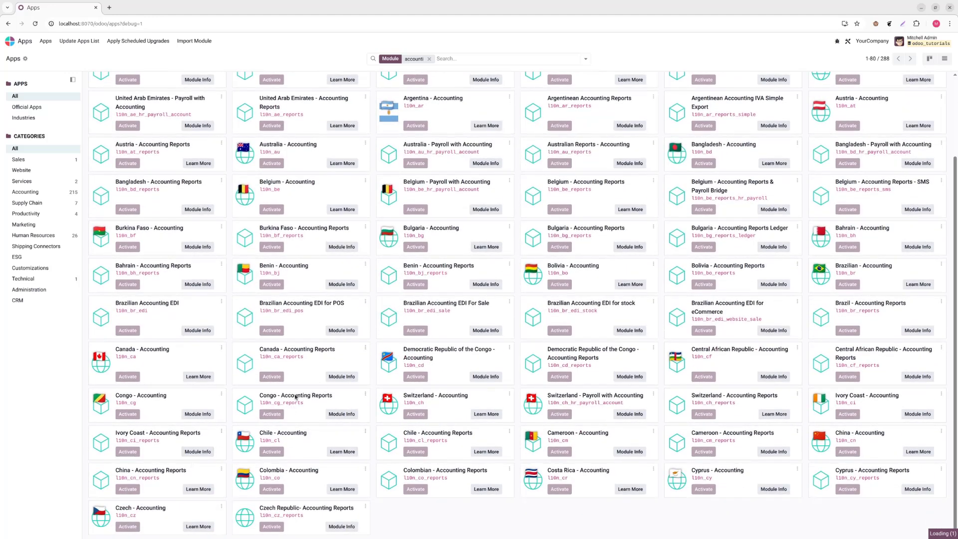
scroll(372, 380, up, 2)
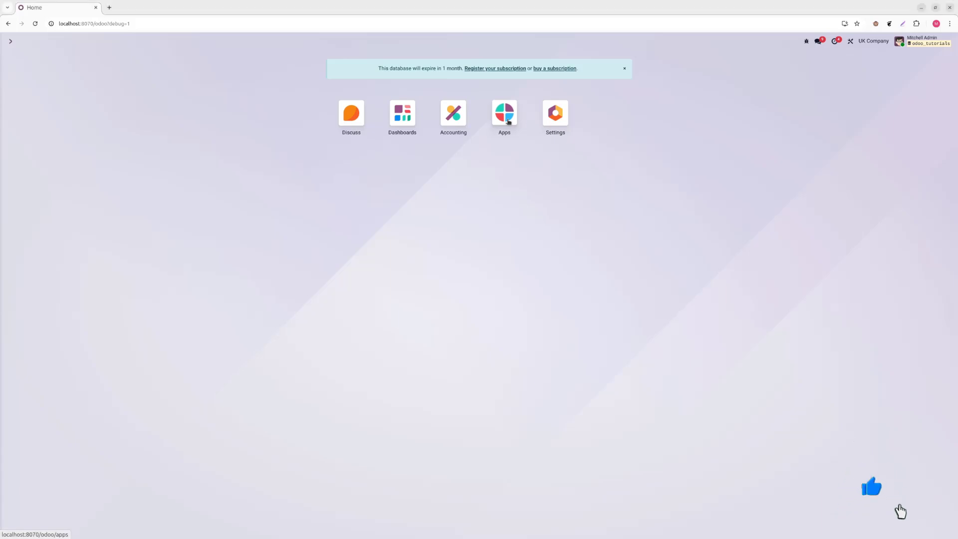
Search all modules for "uk" without the Apps filter to check the UK localization modules.
click(508, 121)
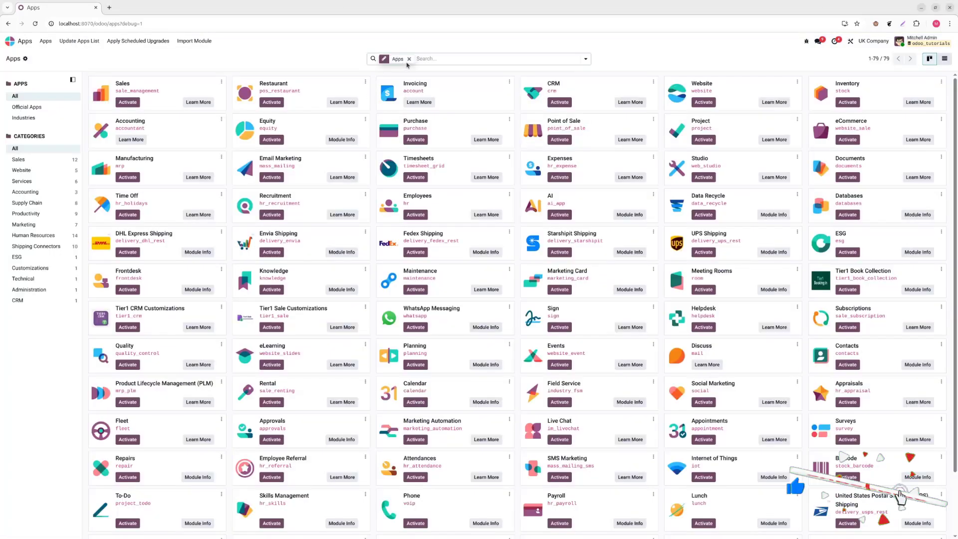
click(409, 59)
text(uk)
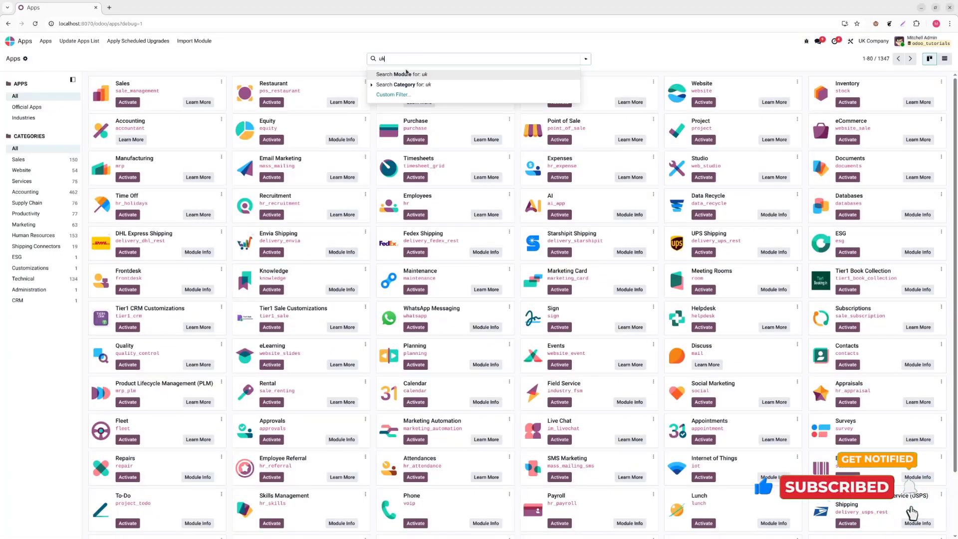
key(Return)
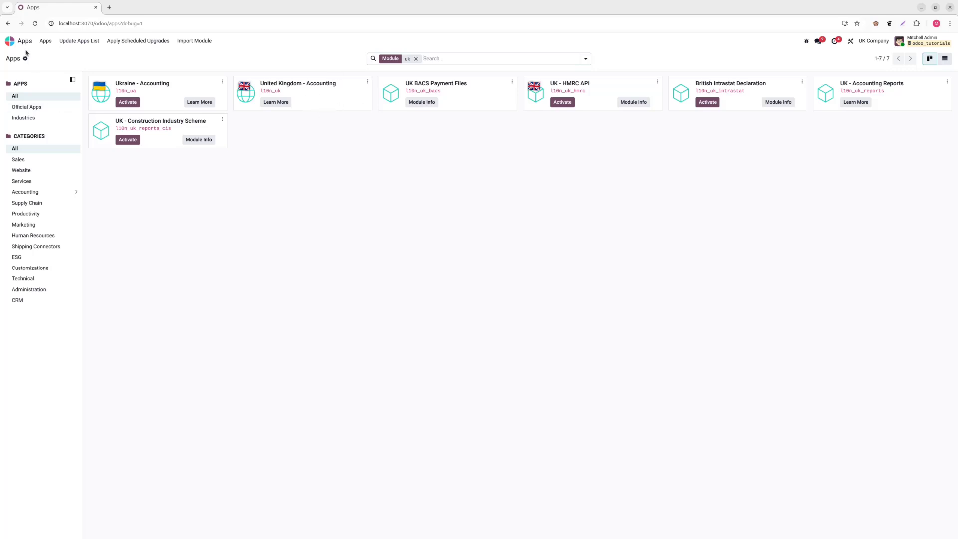
Open the Accounting settings and examine the choices for the default sales tax without changing it.
click(10, 41)
click(545, 125)
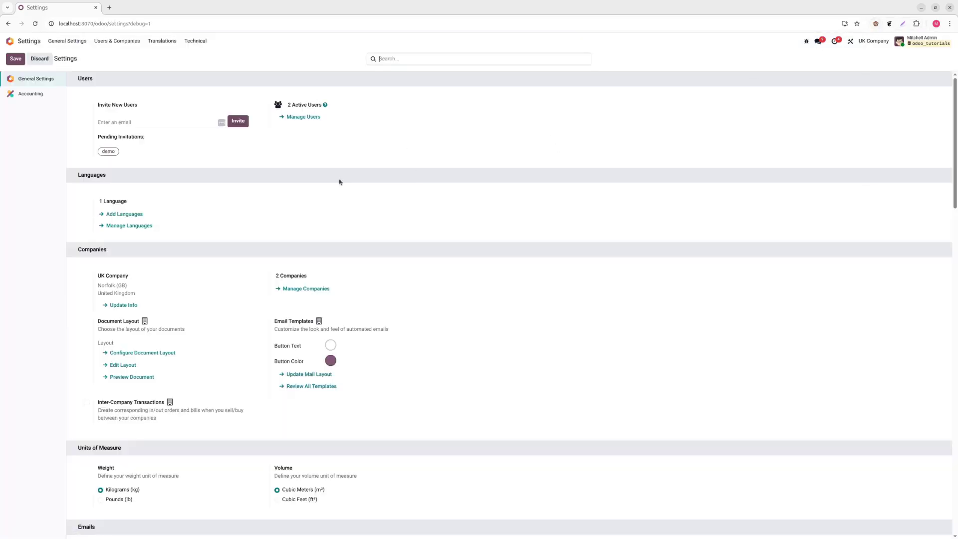
click(36, 94)
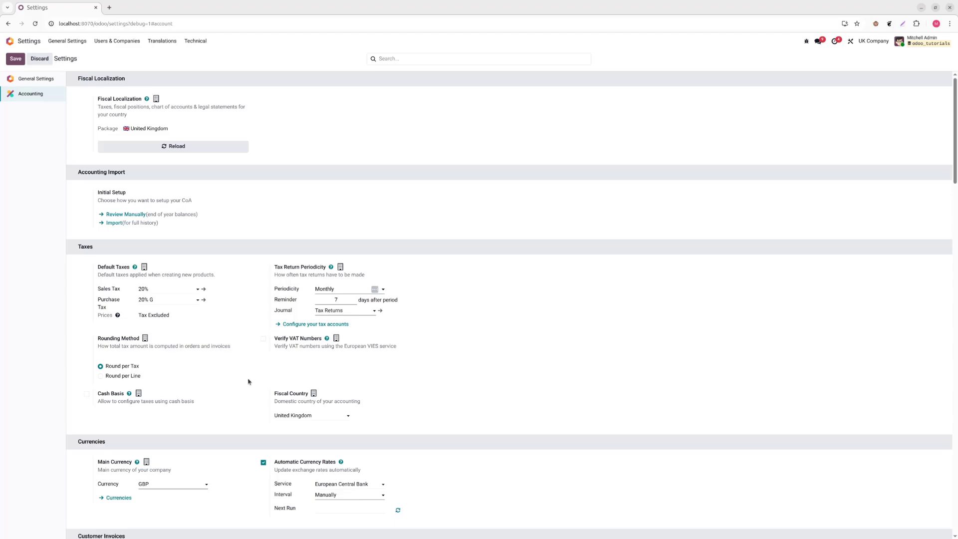
click(165, 289)
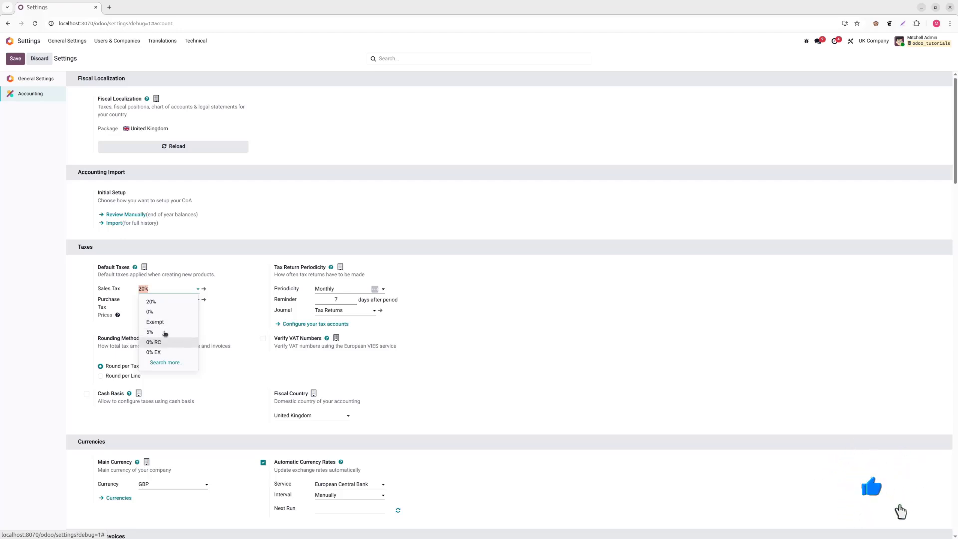
click(490, 374)
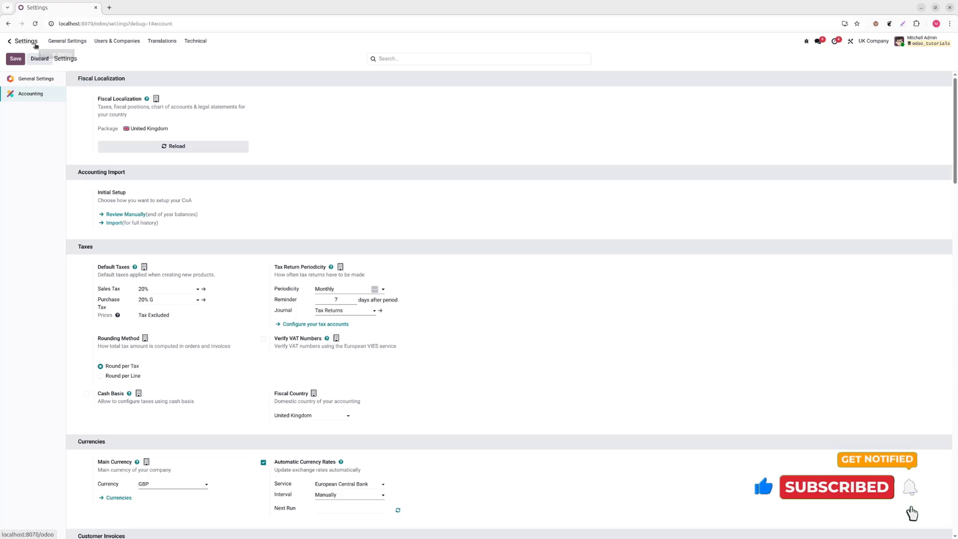
Open the Taxes list in the Accounting app's configuration to review the company's taxes.
click(35, 44)
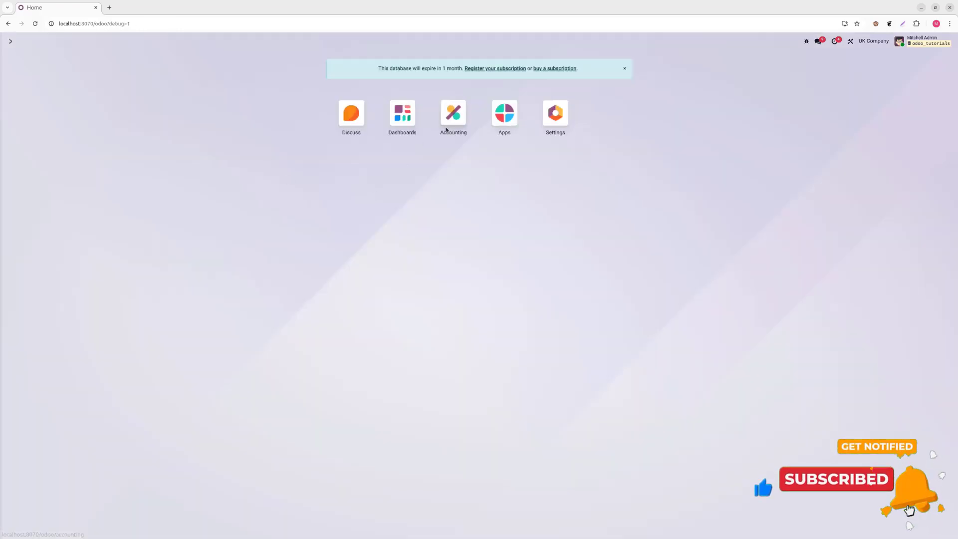
click(454, 115)
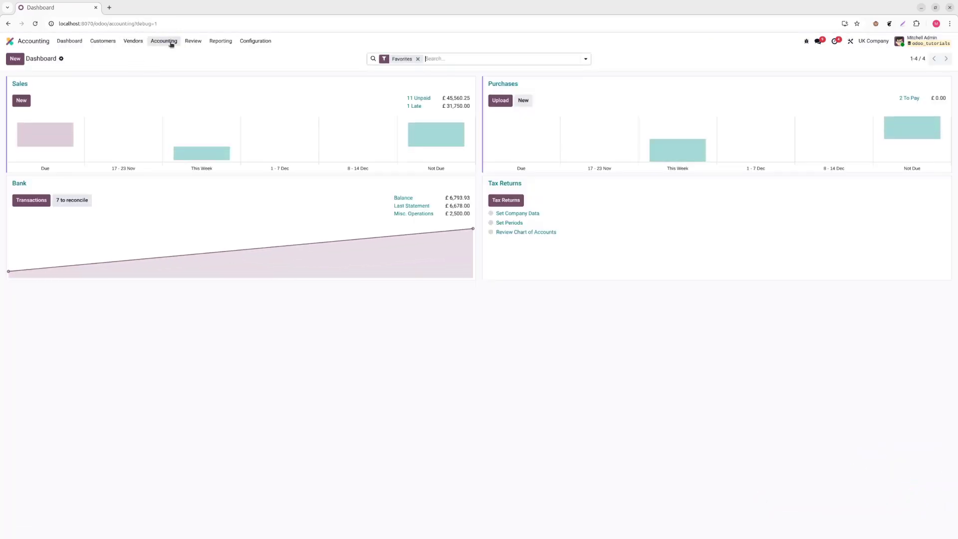
click(256, 41)
click(264, 88)
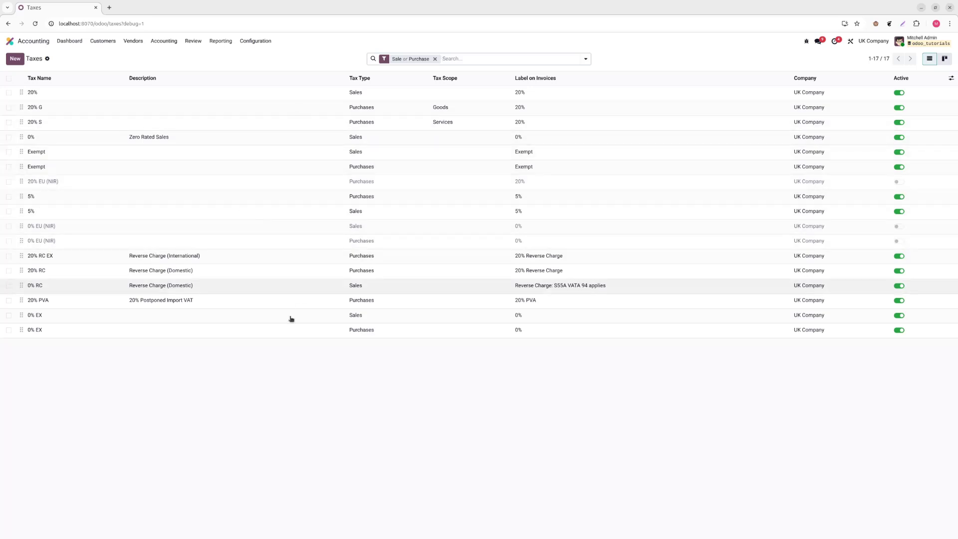
Switch the active company to YourCompany and open its Accounting settings.
click(35, 43)
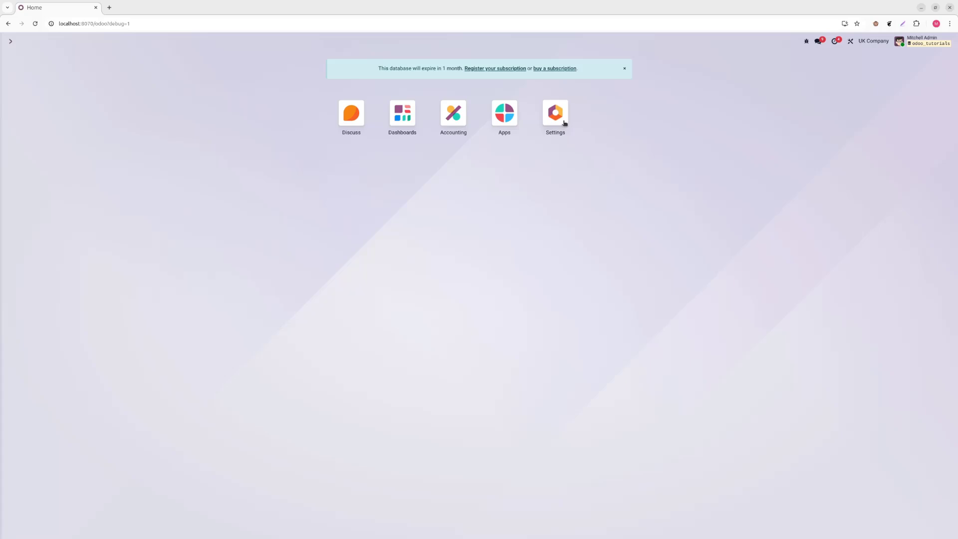
click(876, 41)
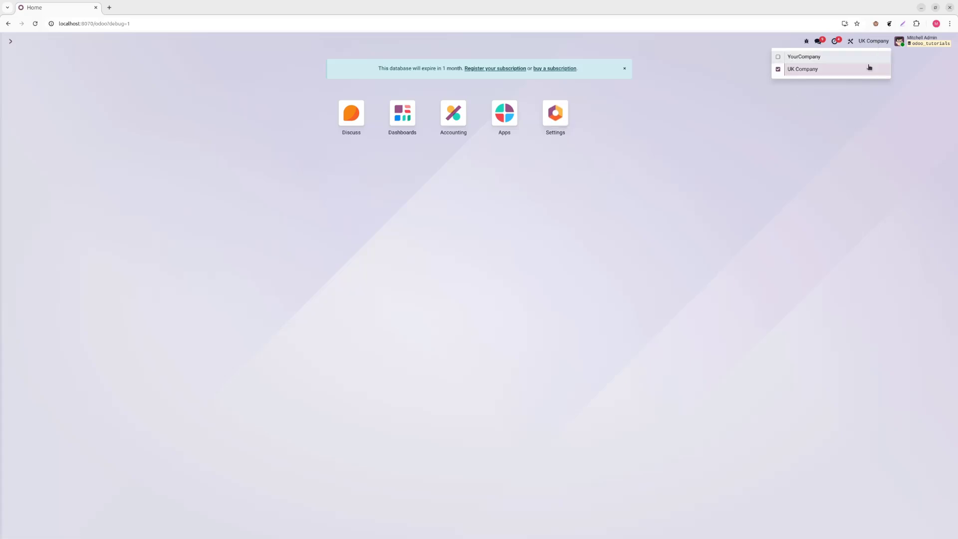
click(804, 56)
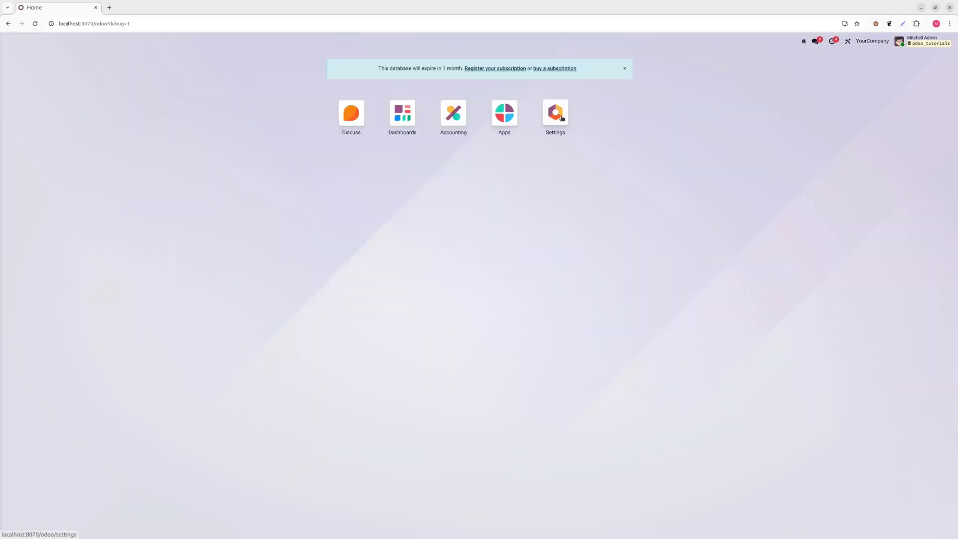
click(563, 118)
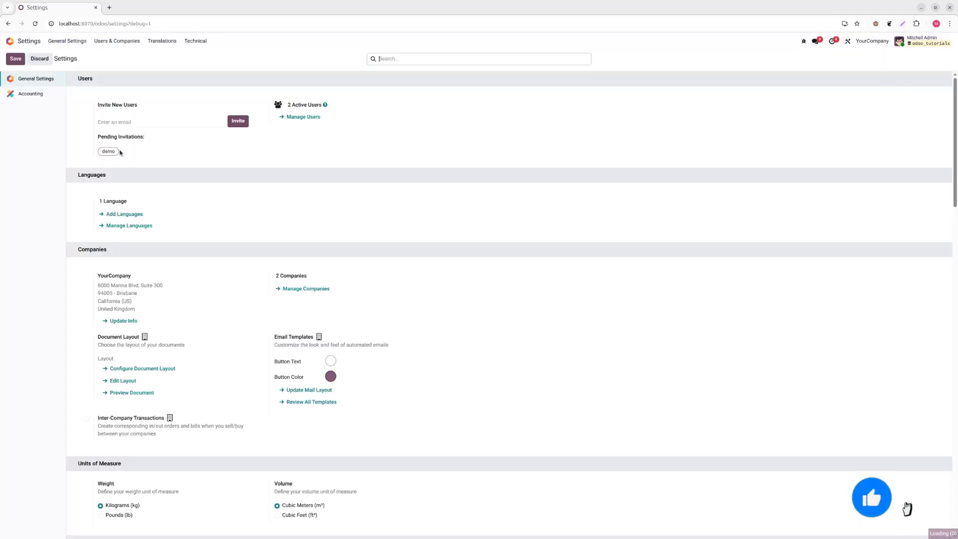
click(31, 94)
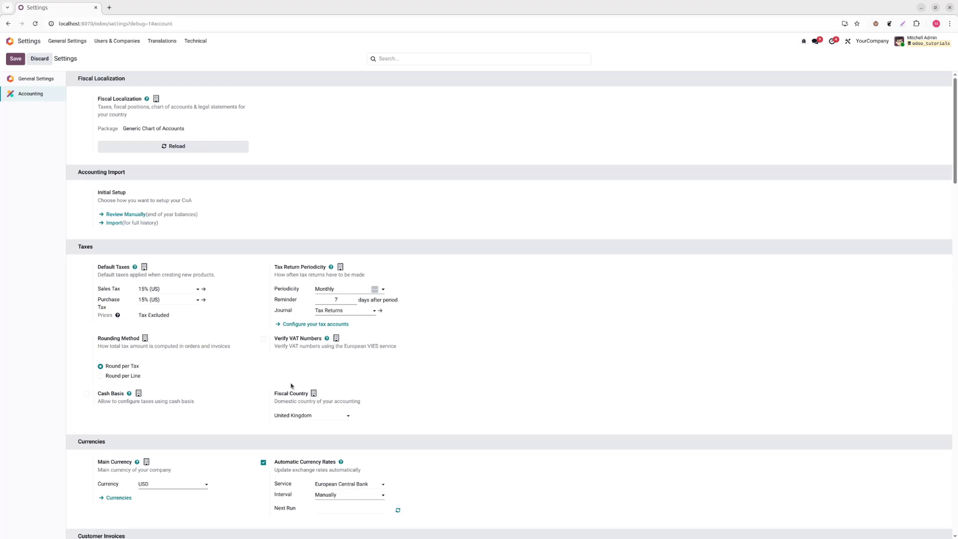
Examine YourCompany's fiscal country choices, fiscal localization package and the list of selectable companies, leaving everything as set.
click(296, 417)
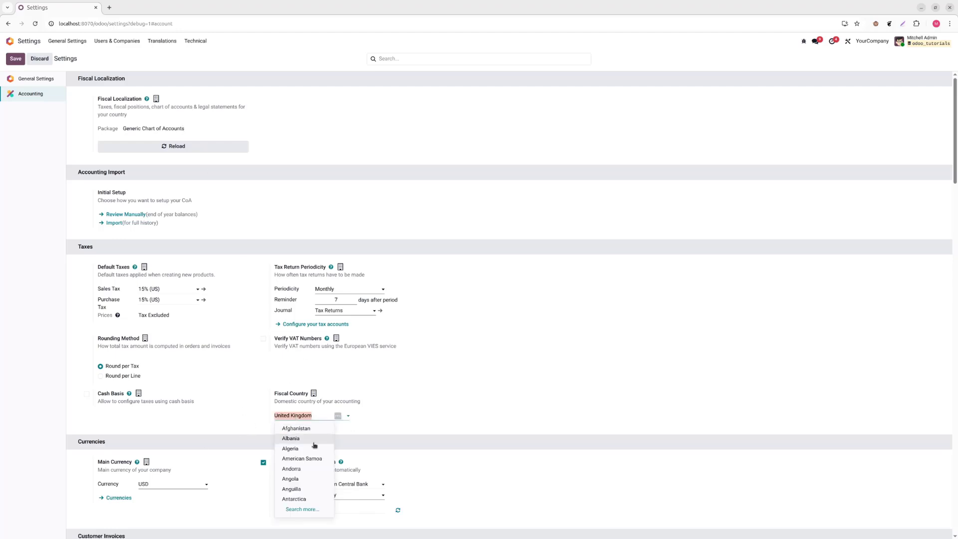
click(503, 411)
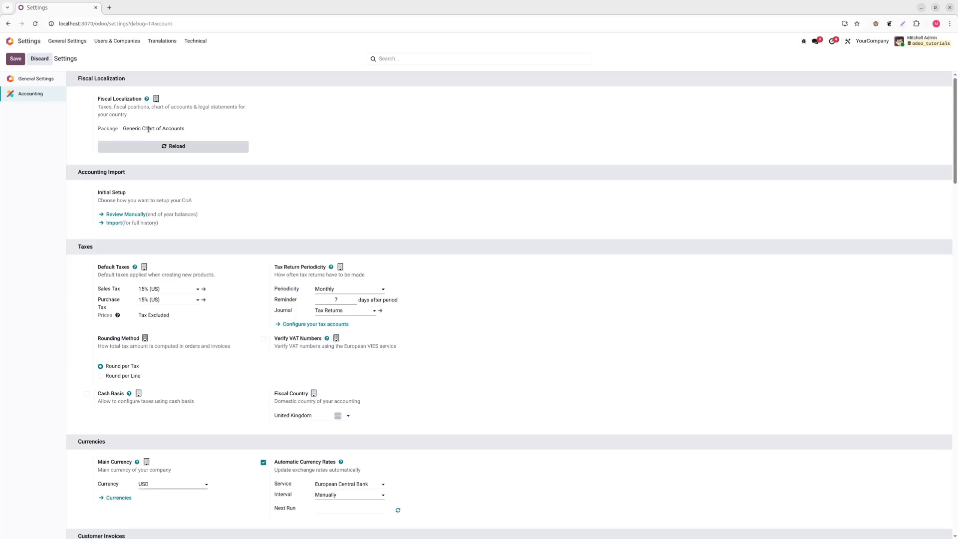
drag(122, 129, 190, 134)
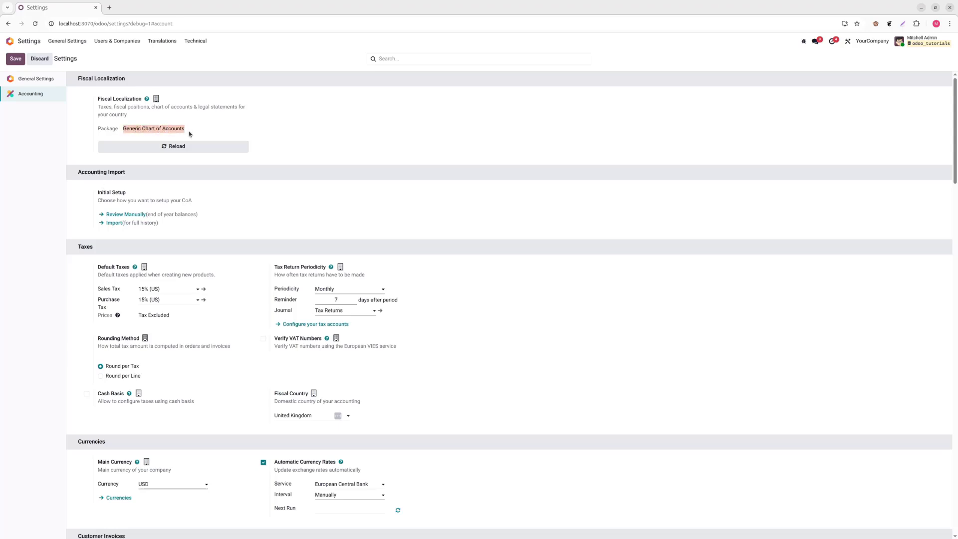
click(870, 41)
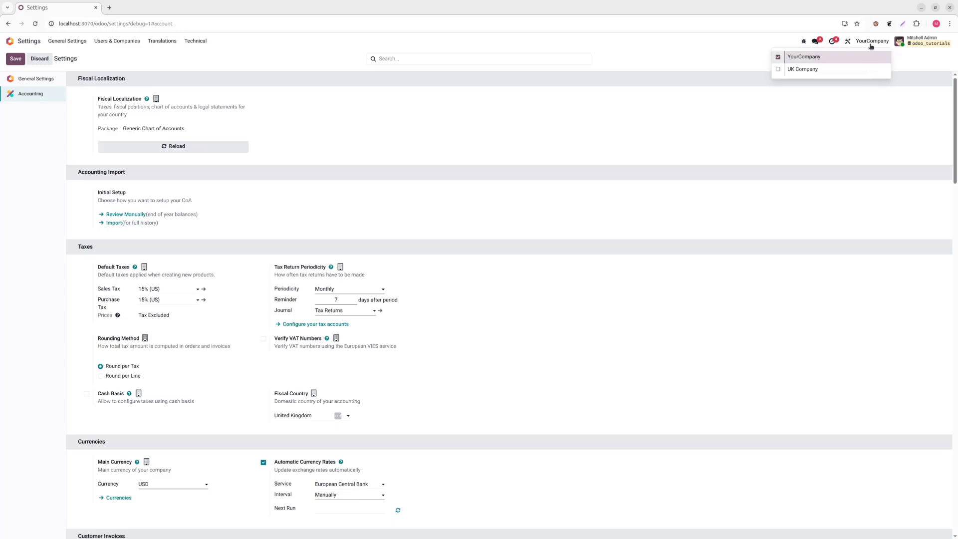
click(658, 60)
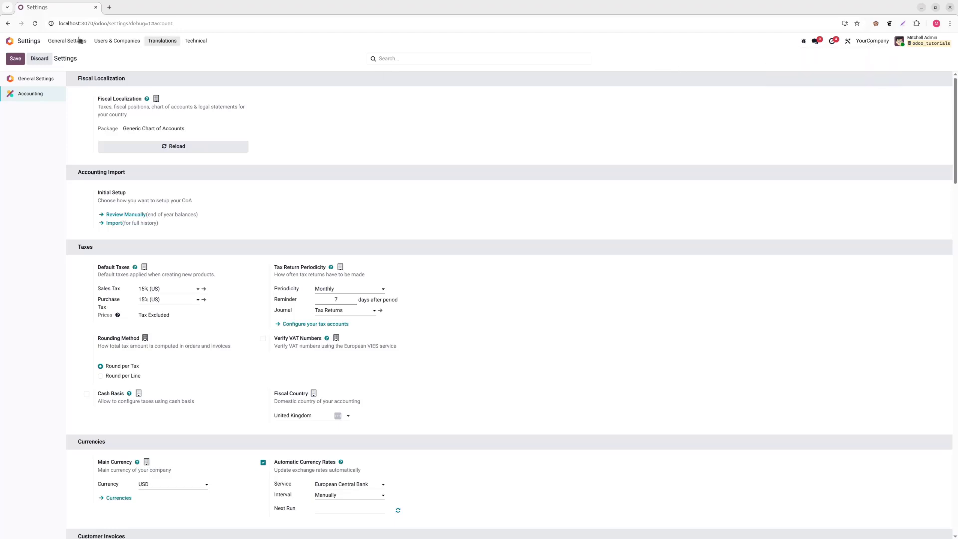
Open the YourCompany record and the UK Company record in the Companies list to compare their address and currency.
click(131, 41)
click(131, 89)
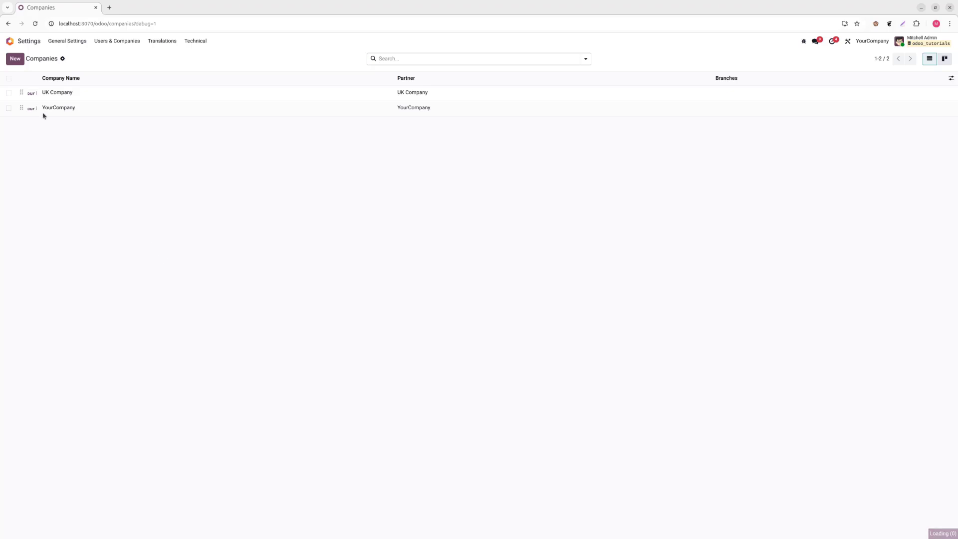
click(79, 106)
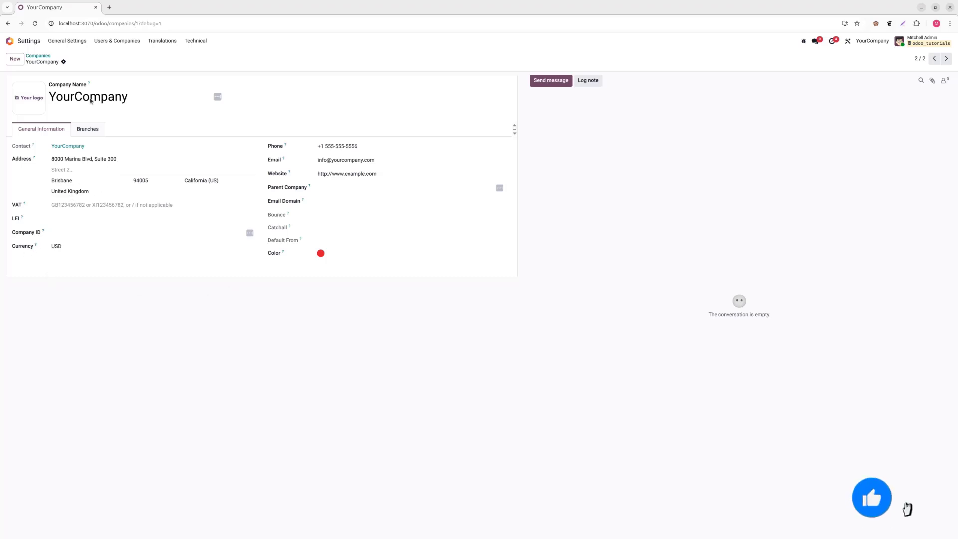
click(127, 43)
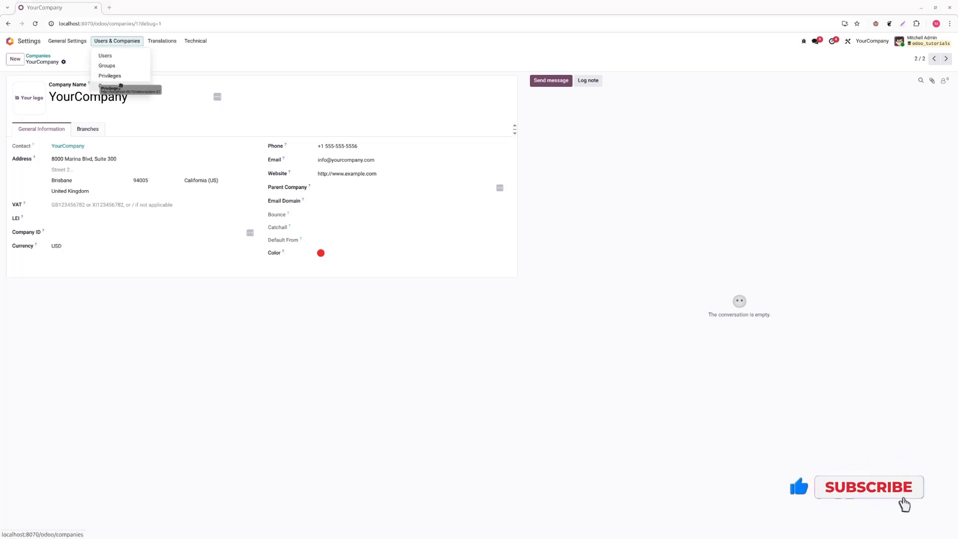
click(120, 85)
click(72, 95)
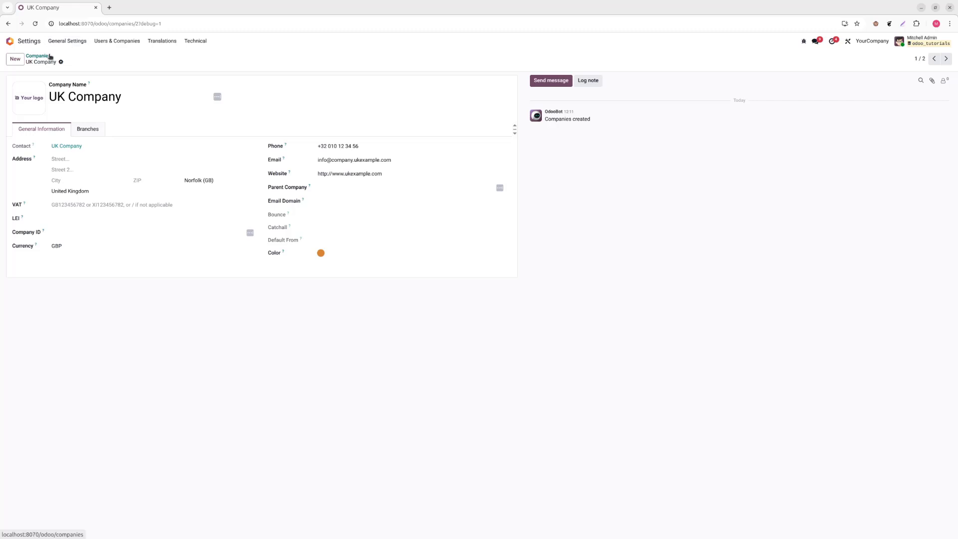
Return to the Accounting settings and switch the active company to UK Company.
click(10, 41)
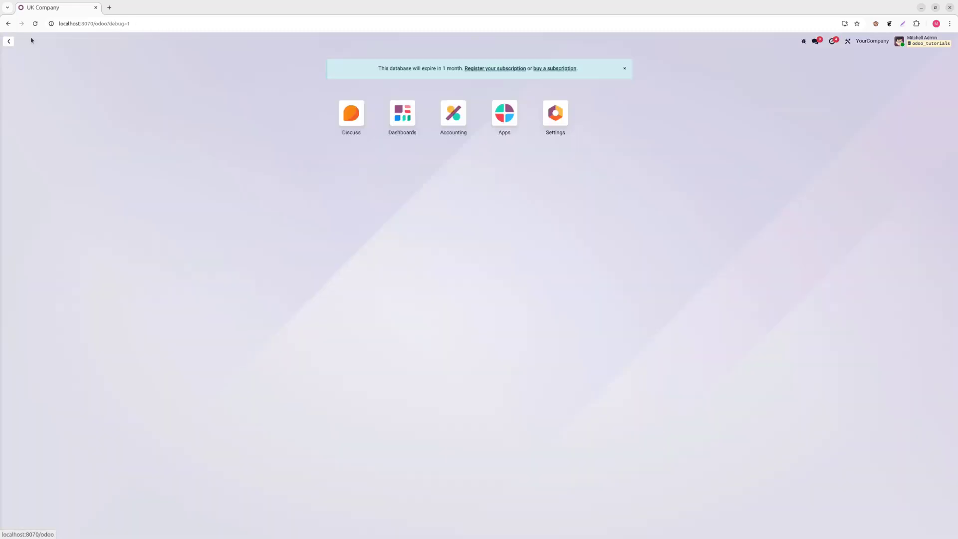
click(546, 114)
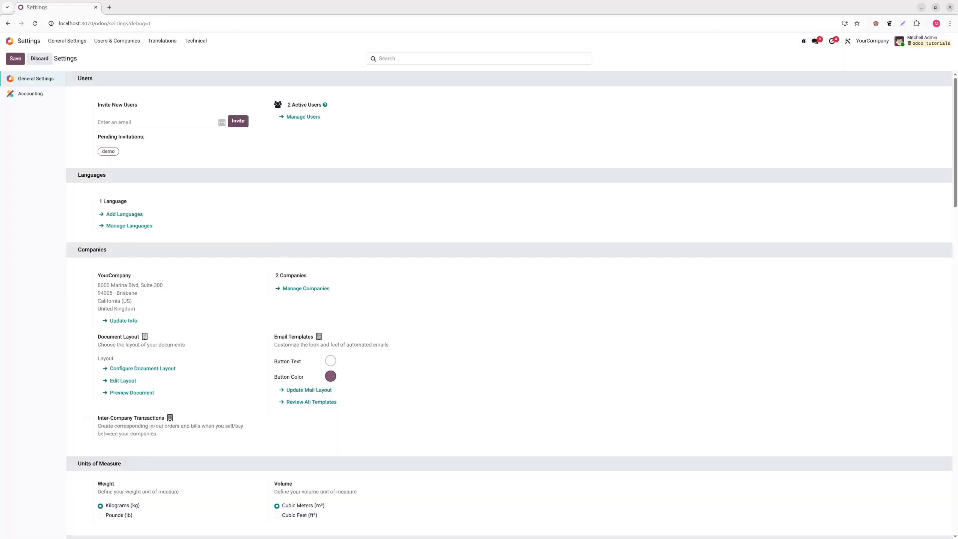
click(31, 94)
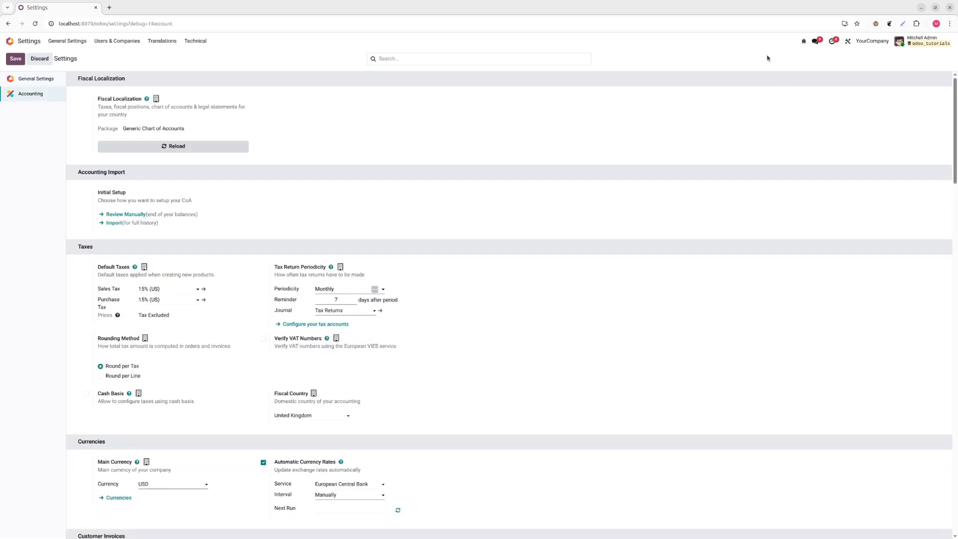
click(863, 40)
click(807, 71)
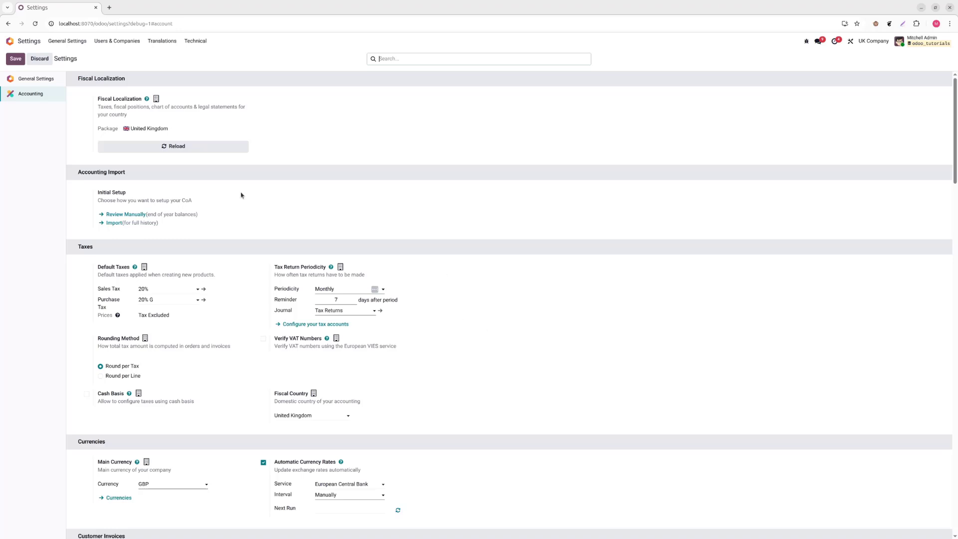
key(alt+Tab)
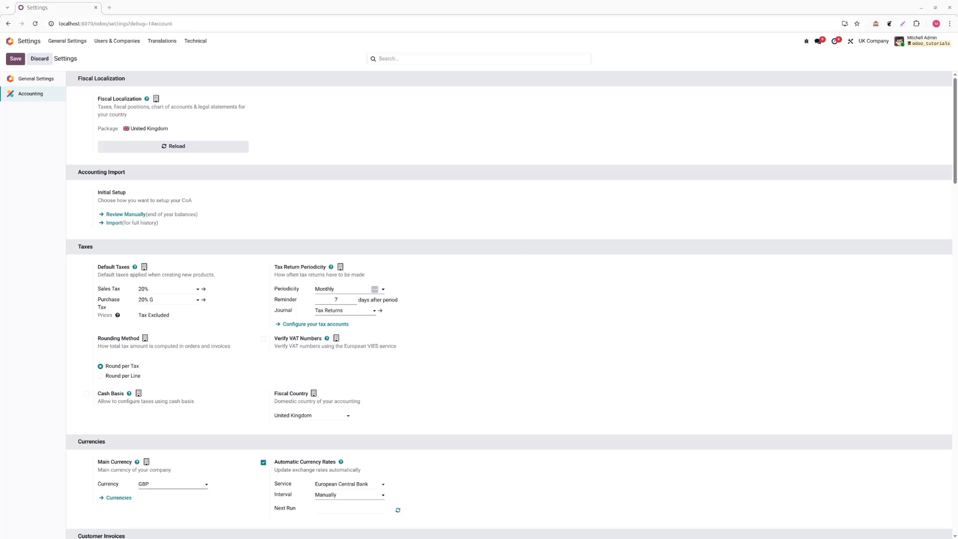